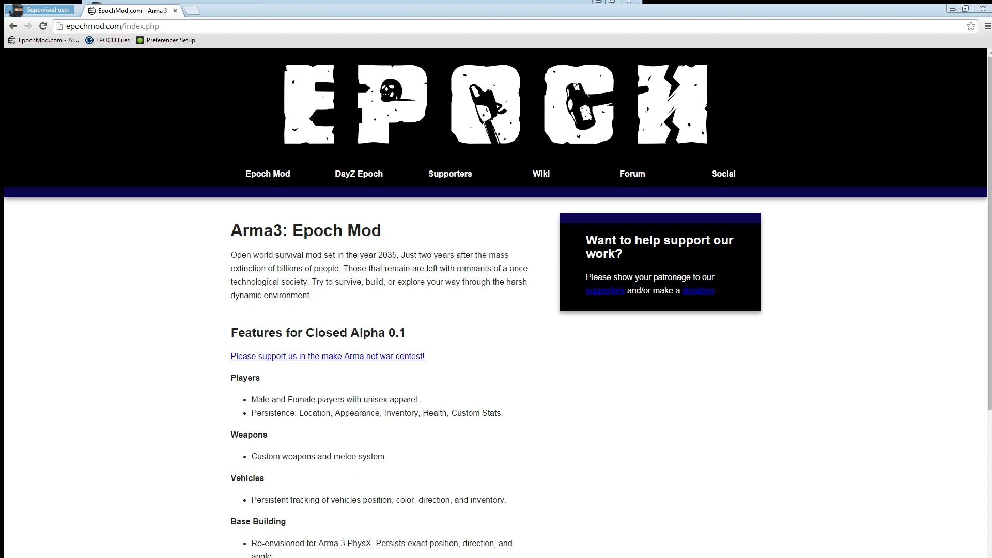
# Step: Paste the whitelist key on the EpochMod.com whitelist page and redeem it
pyautogui.click(57, 40)
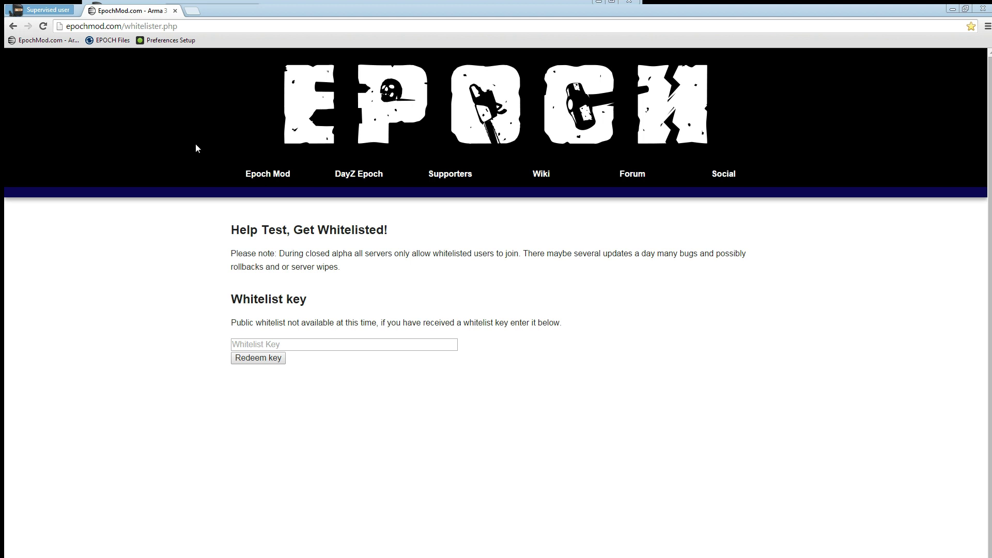
pyautogui.click(291, 341)
pyautogui.hotkey('ctrl', 'v')
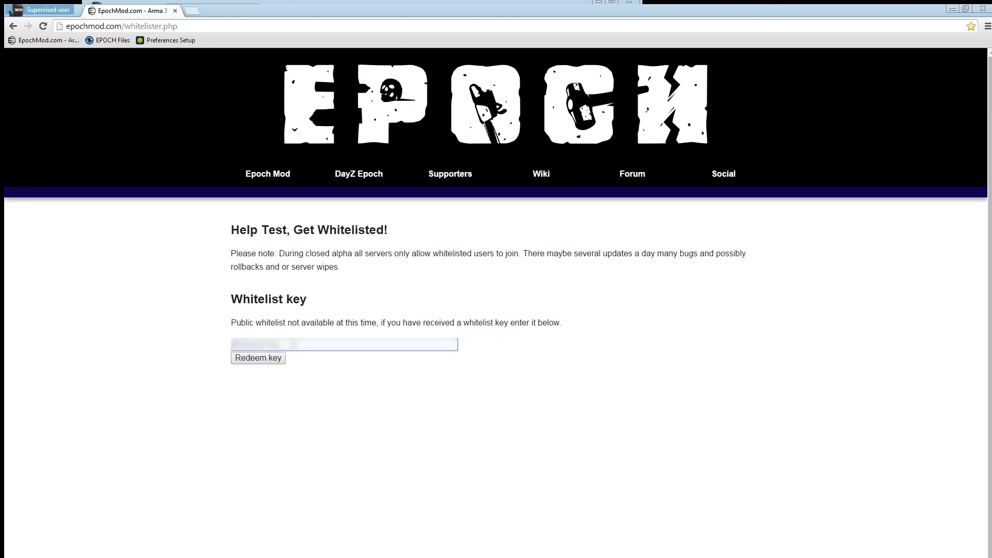
pyautogui.hotkey('ctrl', 'v')
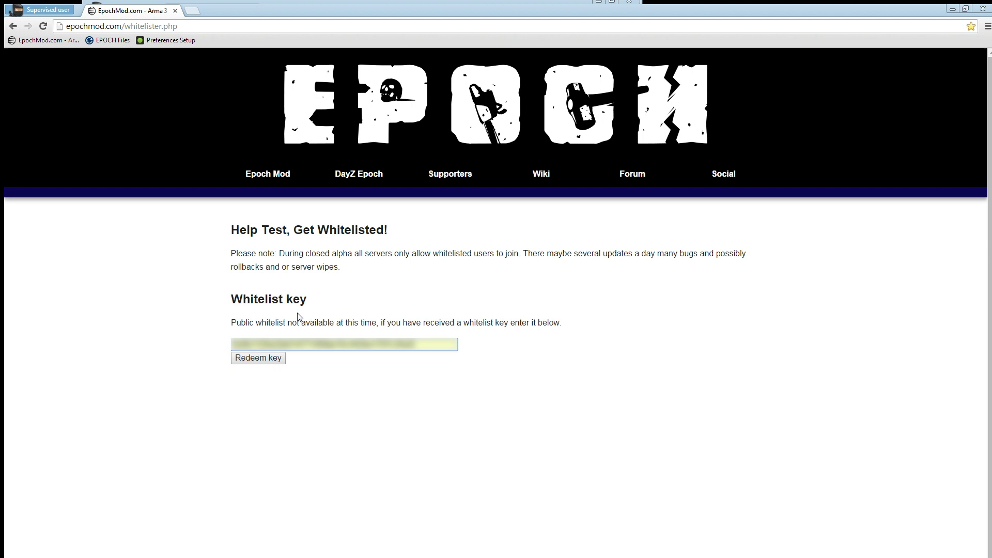
pyautogui.click(267, 362)
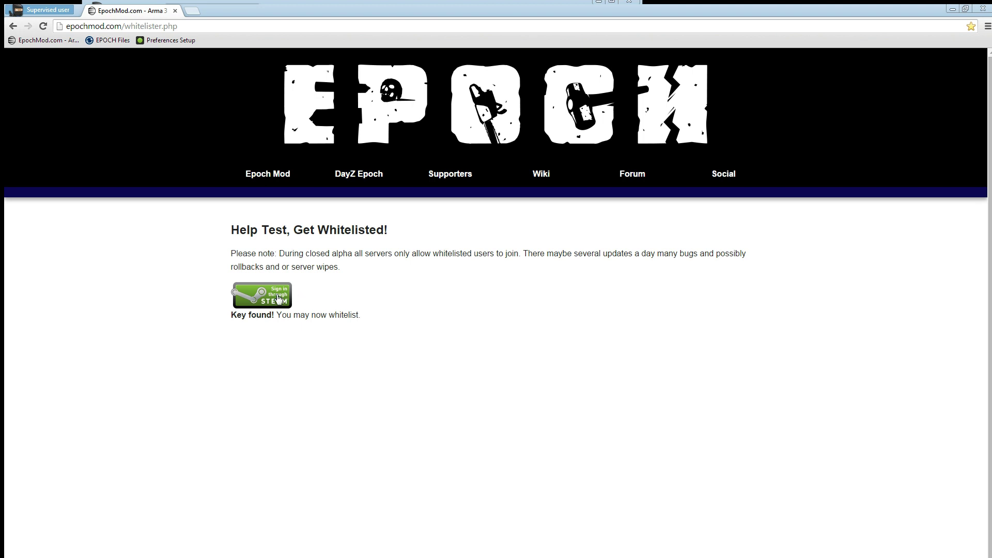
# Step: Sign in through Steam with the account username and password
pyautogui.click(278, 298)
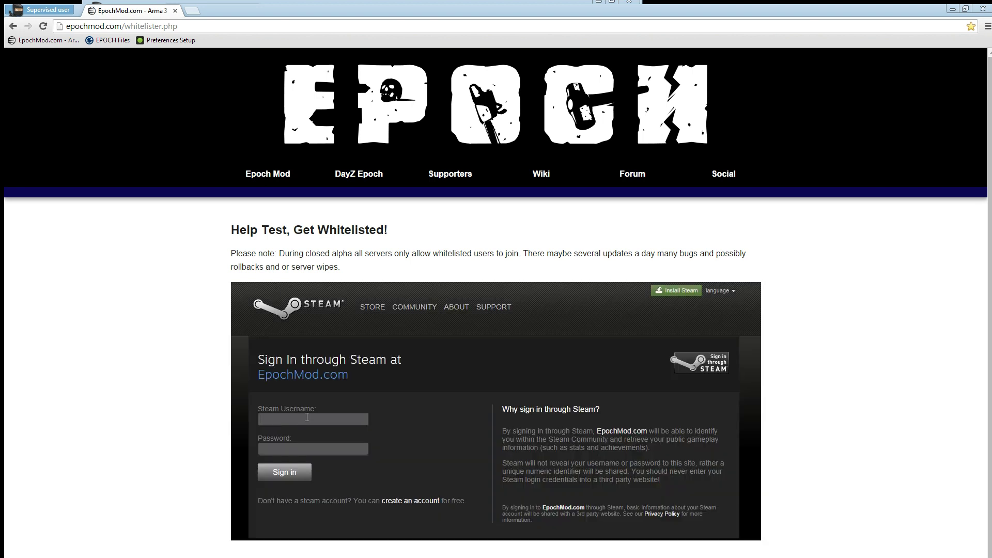
pyautogui.write('markamacia')
pyautogui.write('****')
pyautogui.click(301, 476)
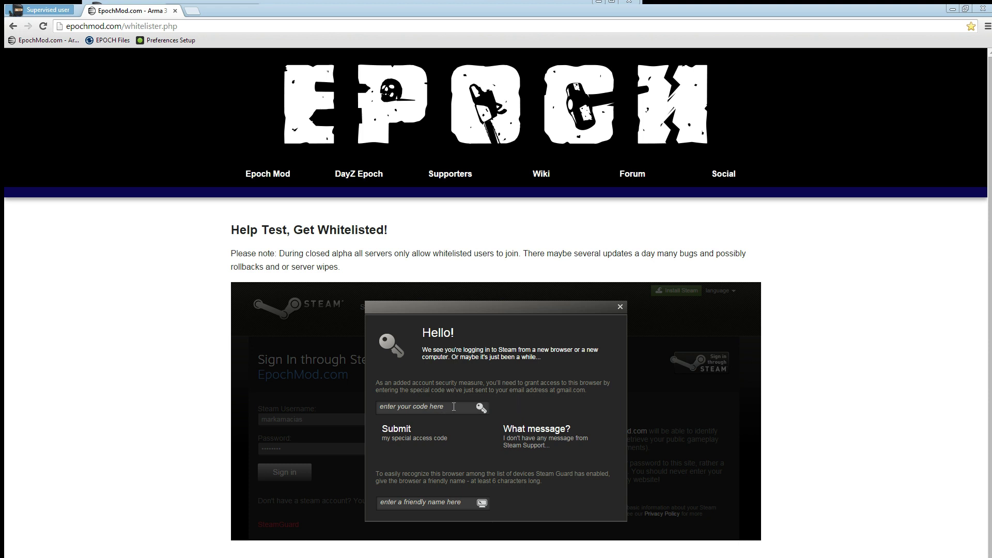
# Step: Name this browser 'Computer' for Steam Guard and get ready to enter the access code
pyautogui.click(450, 503)
pyautogui.moveTo(545, 481); pyautogui.dragTo(470, 488)
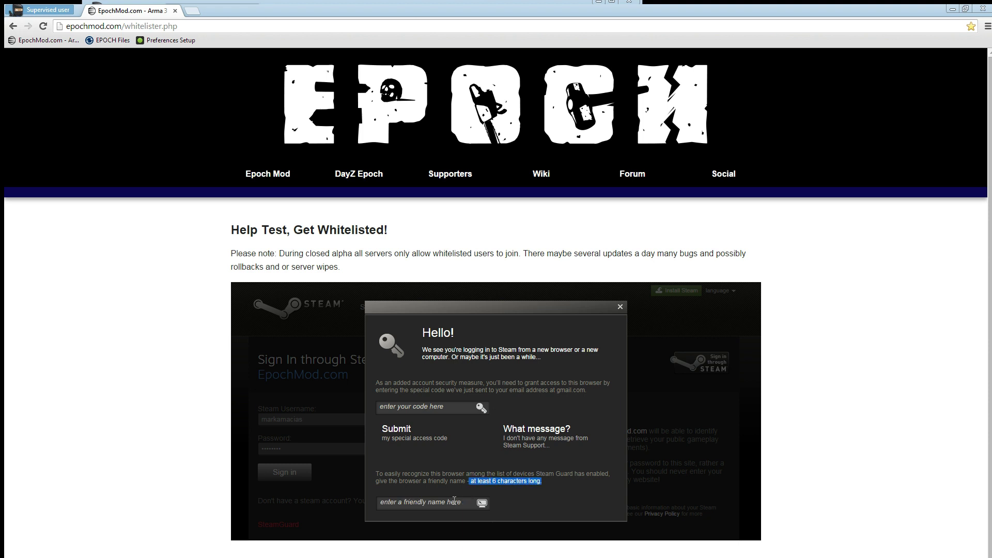
pyautogui.click(459, 502)
pyautogui.write('Computer')
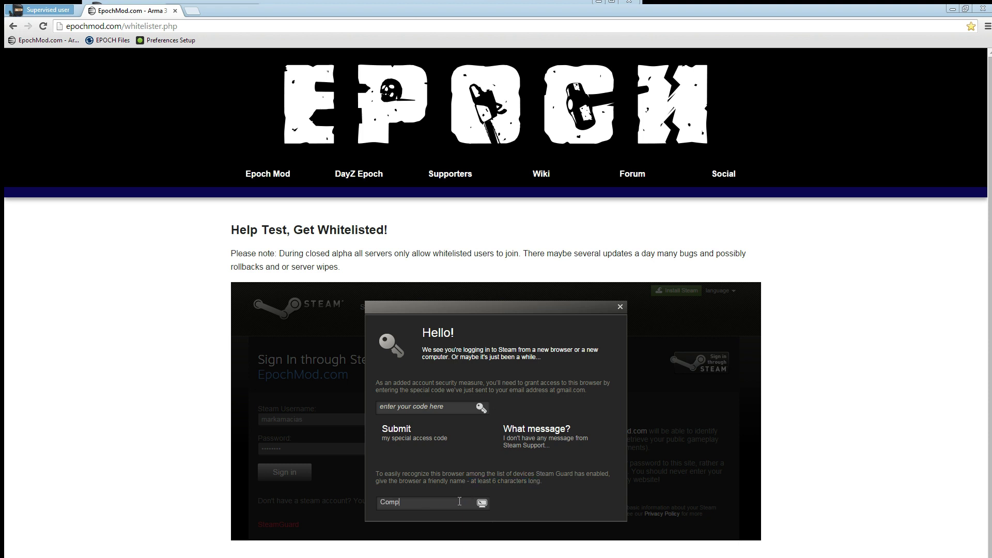
pyautogui.click(445, 408)
# Step: Open the EPOCH Files share and acknowledge the Install Sync 1.4 notice
pyautogui.click(110, 42)
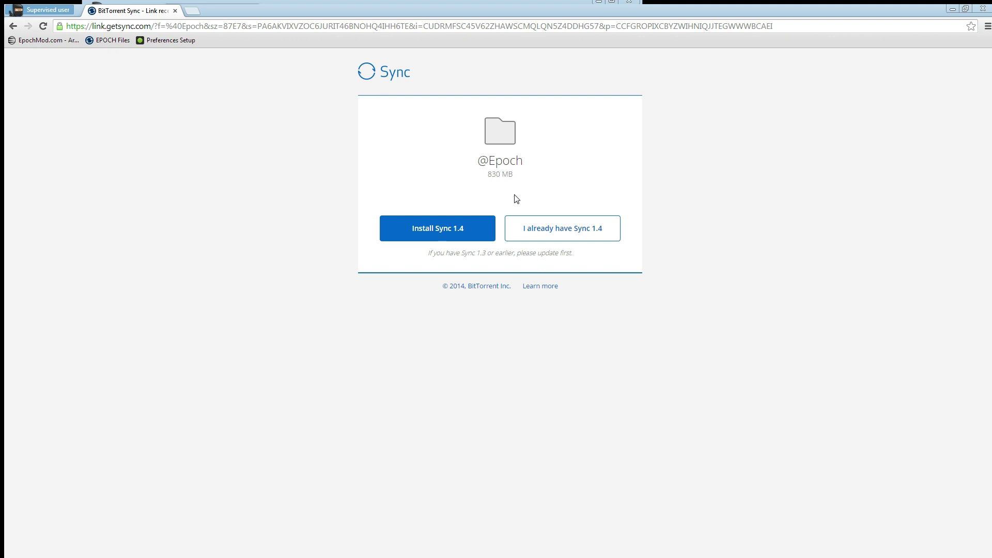
pyautogui.click(476, 233)
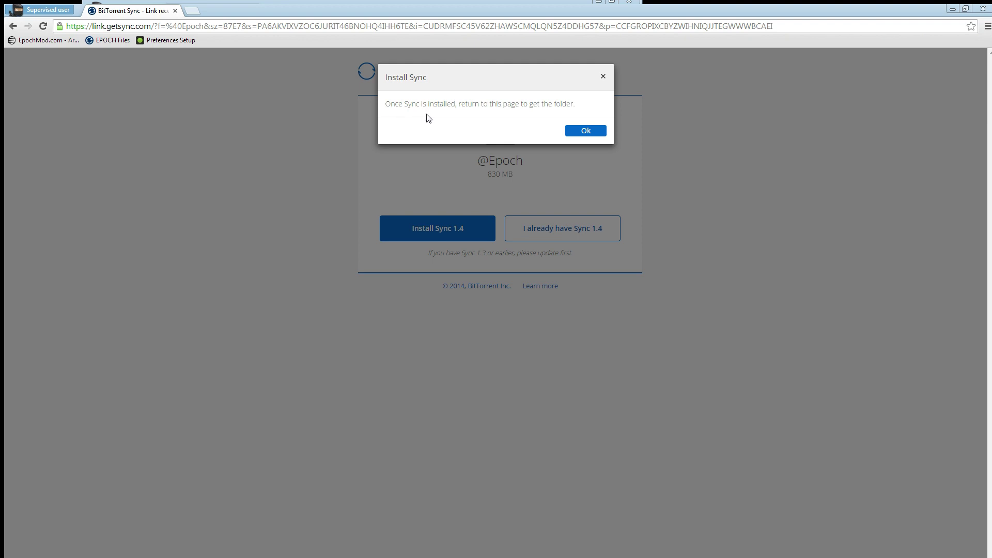
pyautogui.click(594, 132)
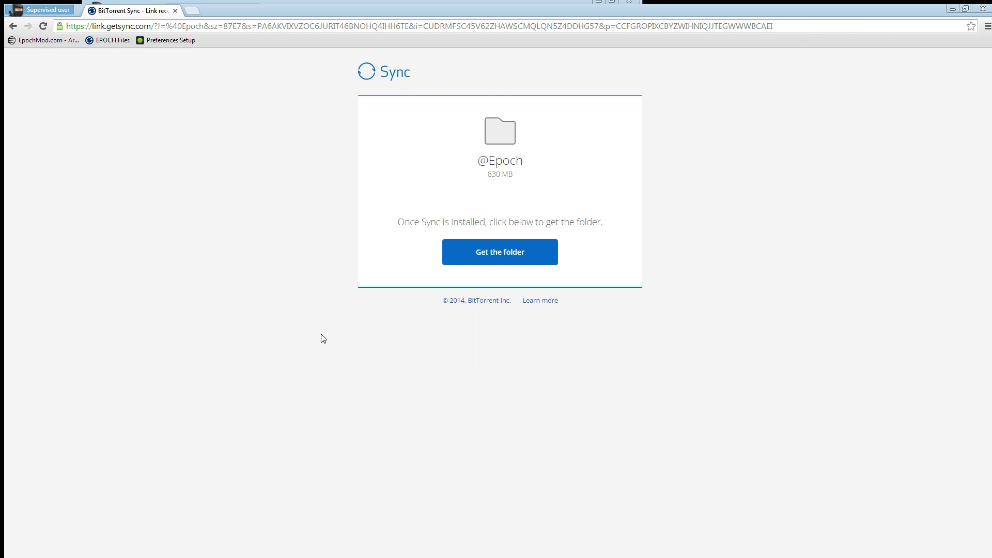
pyautogui.click(540, 259)
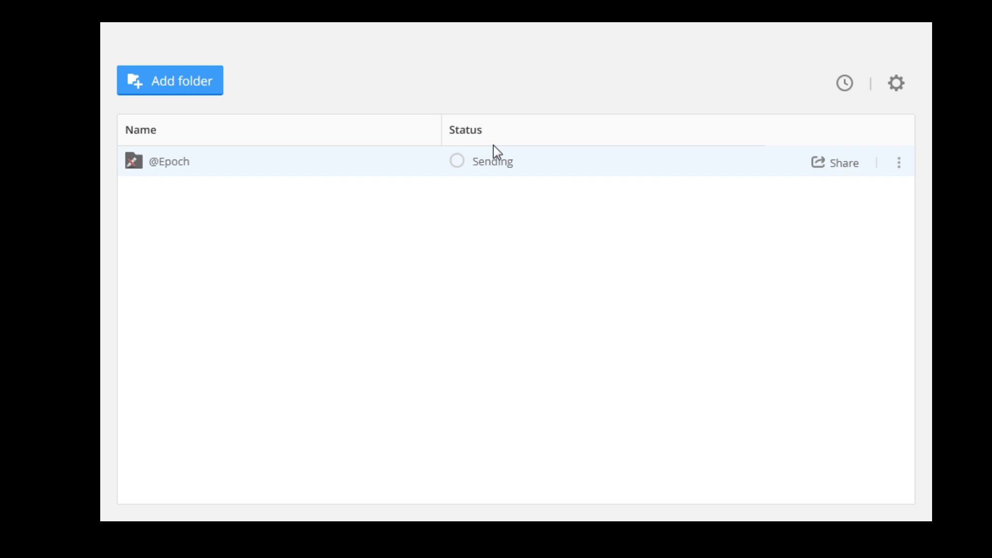
pyautogui.moveTo(505, 168)
pyautogui.click(903, 168)
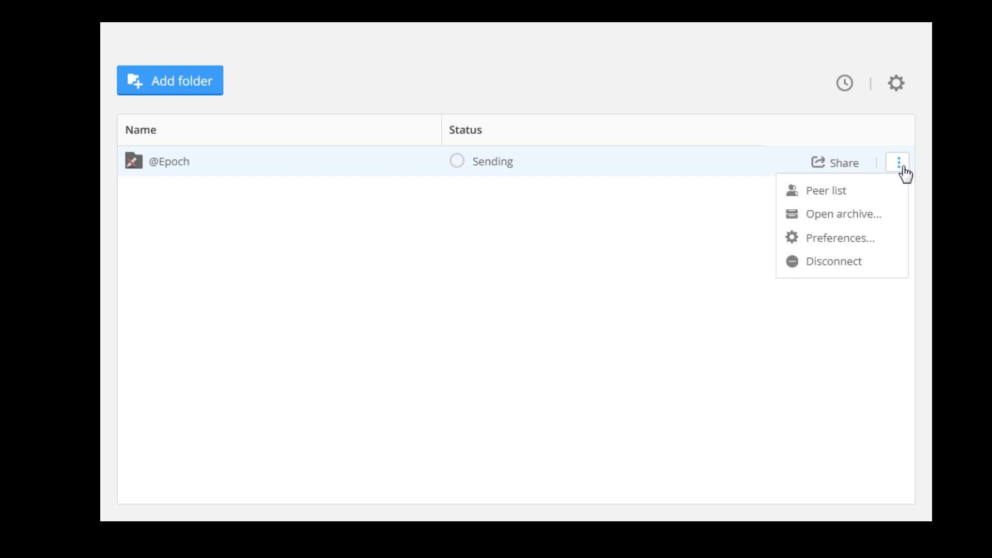
pyautogui.click(880, 242)
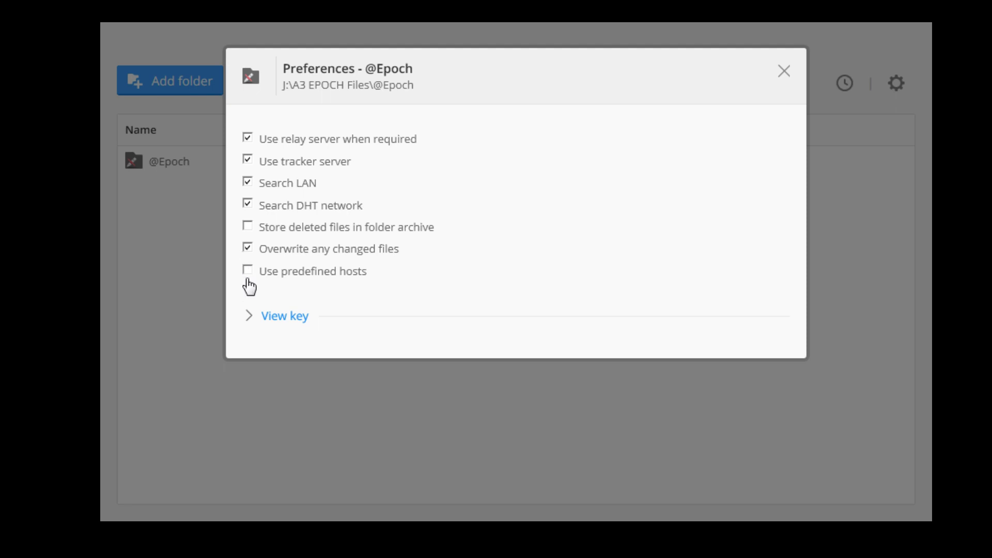
pyautogui.click(785, 75)
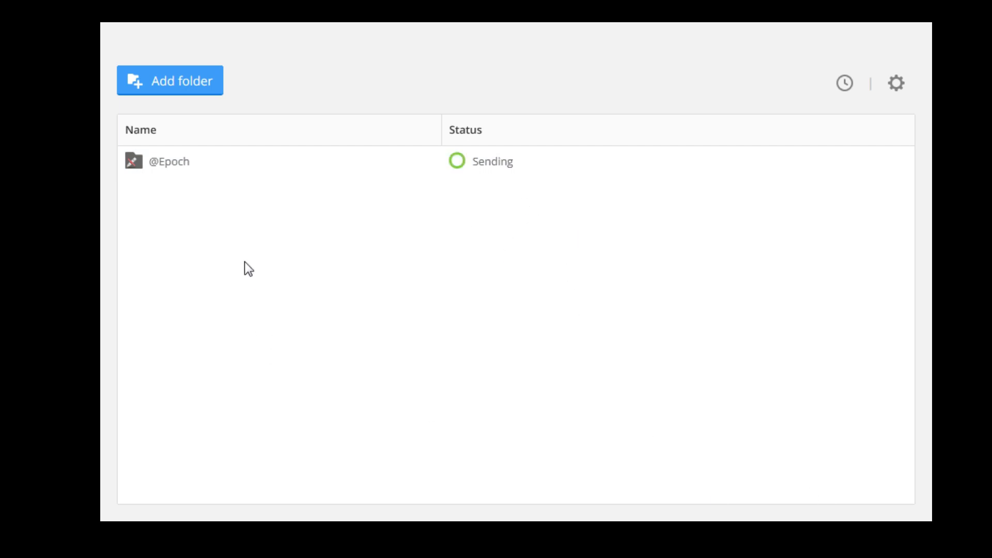
pyautogui.moveTo(890, 171)
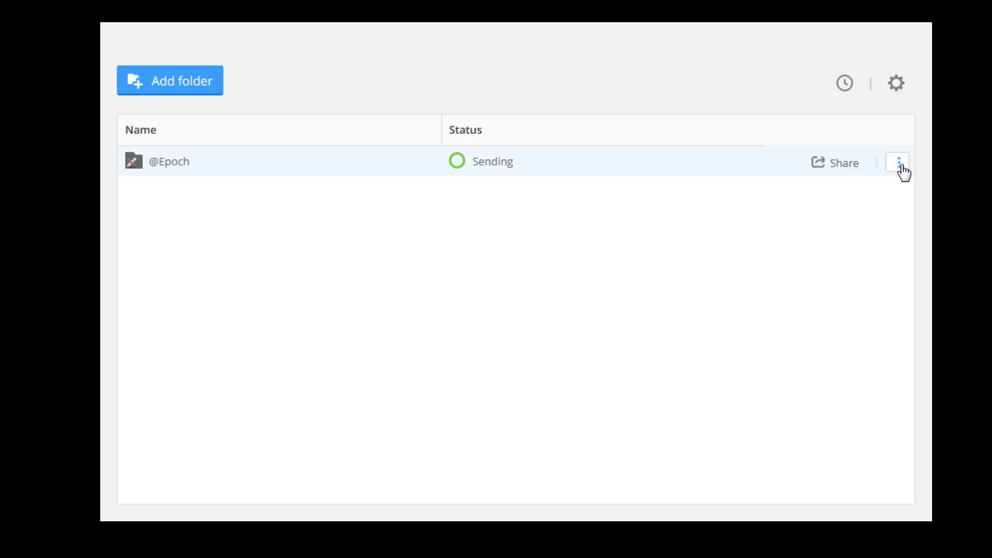
pyautogui.click(900, 164)
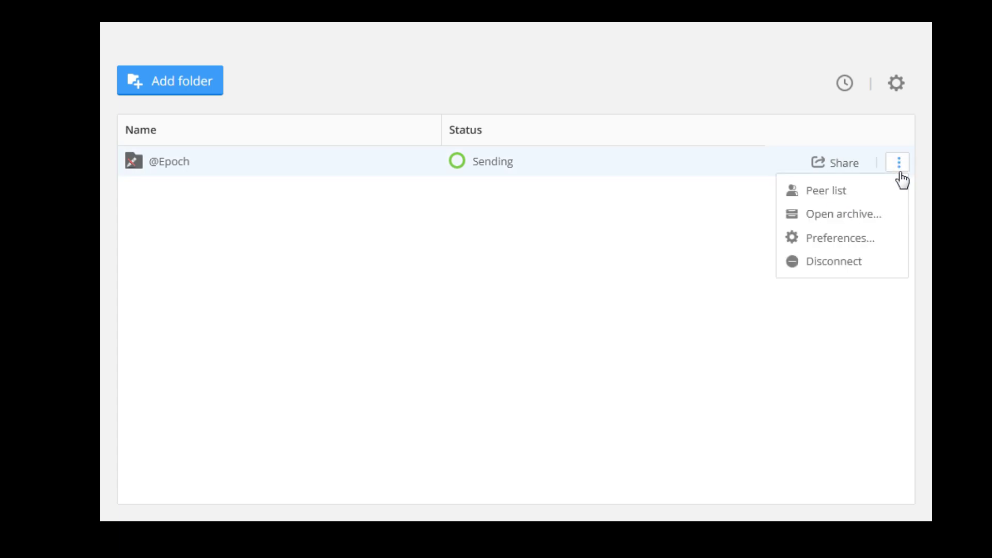
pyautogui.click(845, 224)
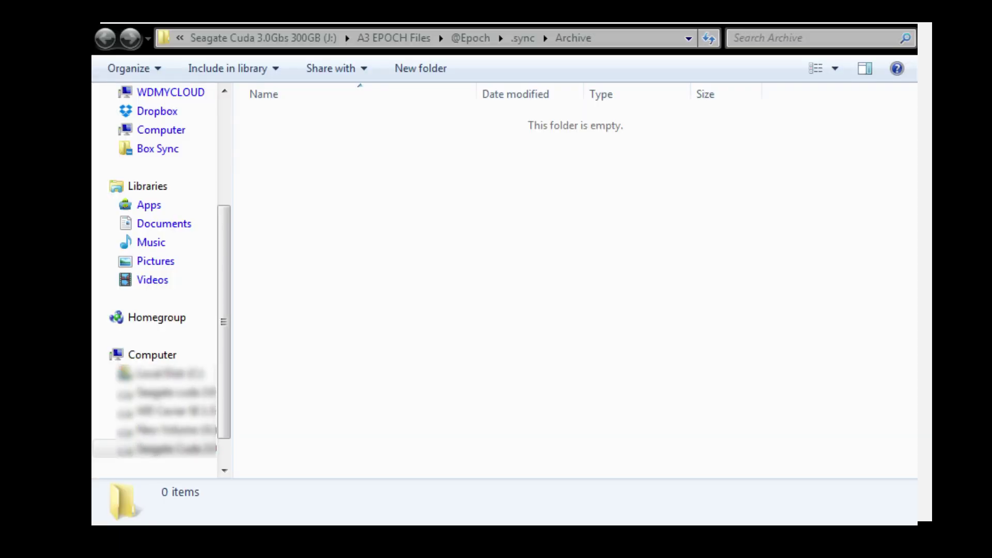
pyautogui.click(393, 38)
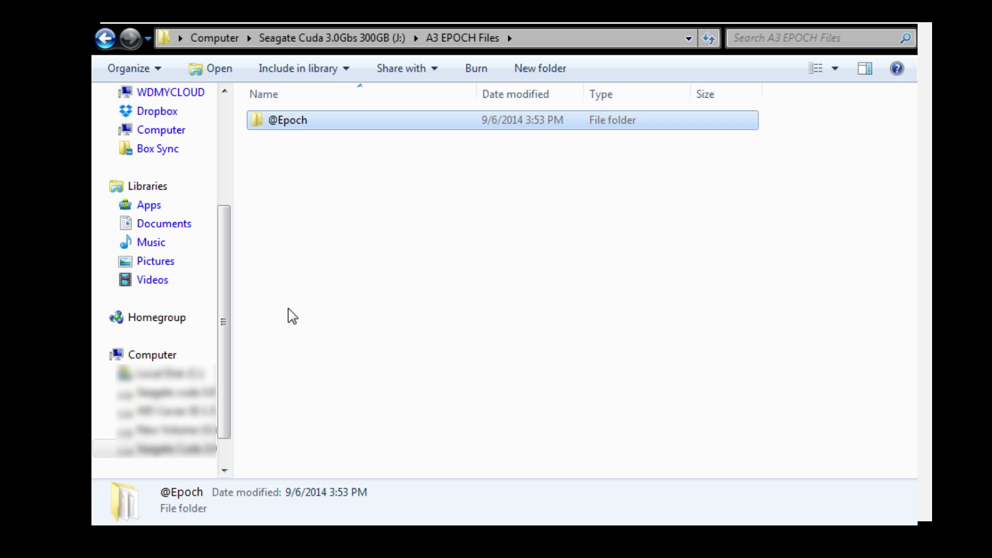
pyautogui.click(175, 394)
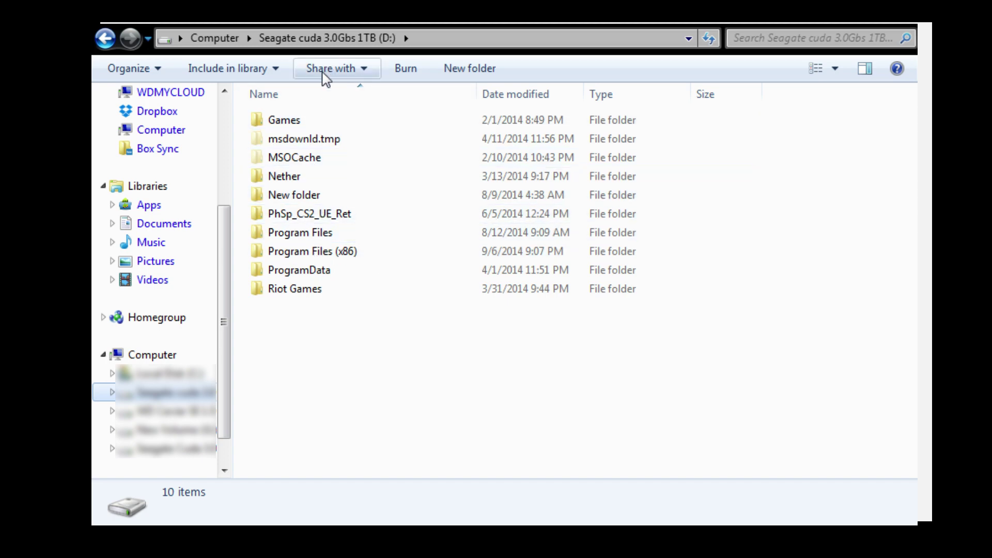
# Step: Navigate to D:\Program Files (x86)\Steam\SteamApps\common\Arma 3
pyautogui.doubleClick(298, 253)
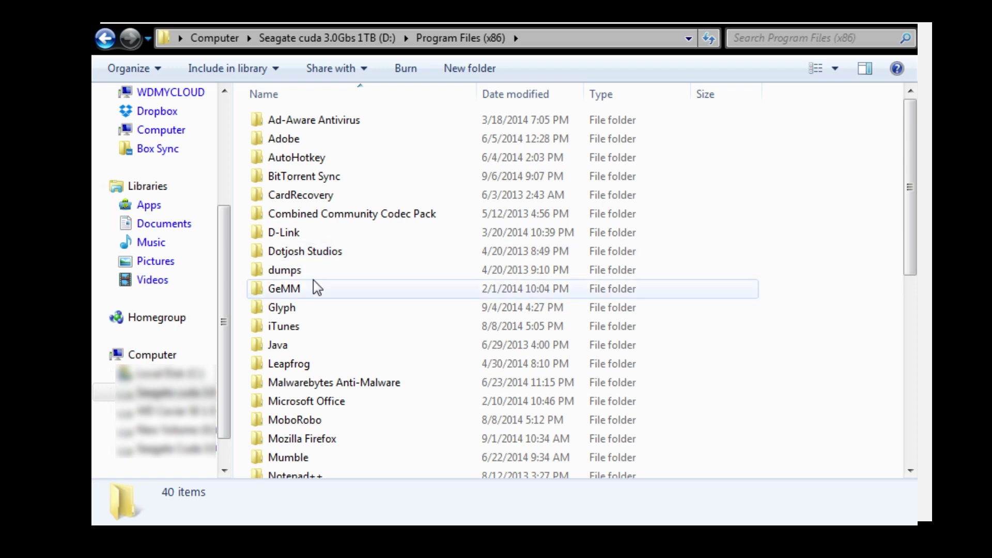
pyautogui.scroll(-1, 319, 334)
pyautogui.scroll(-4, 320, 339)
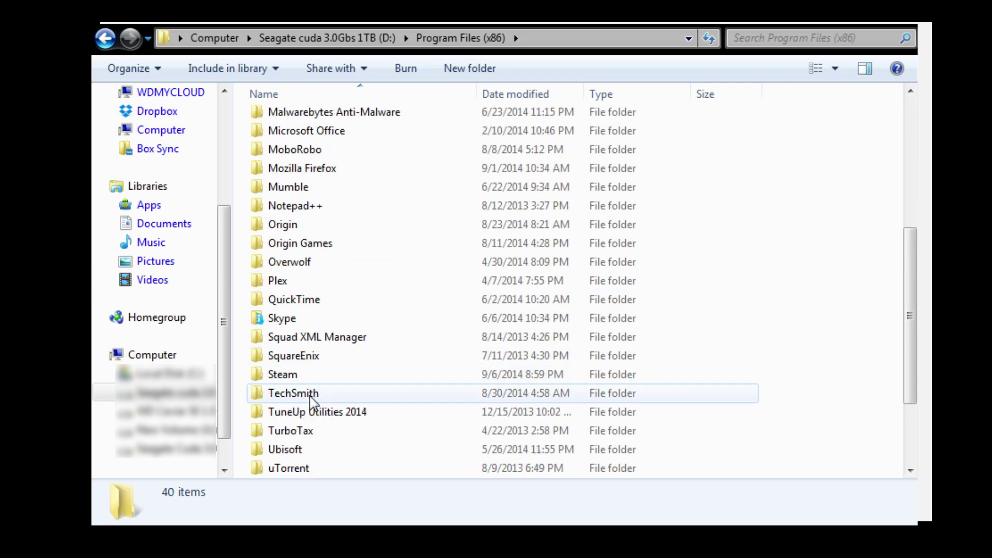
pyautogui.doubleClick(282, 375)
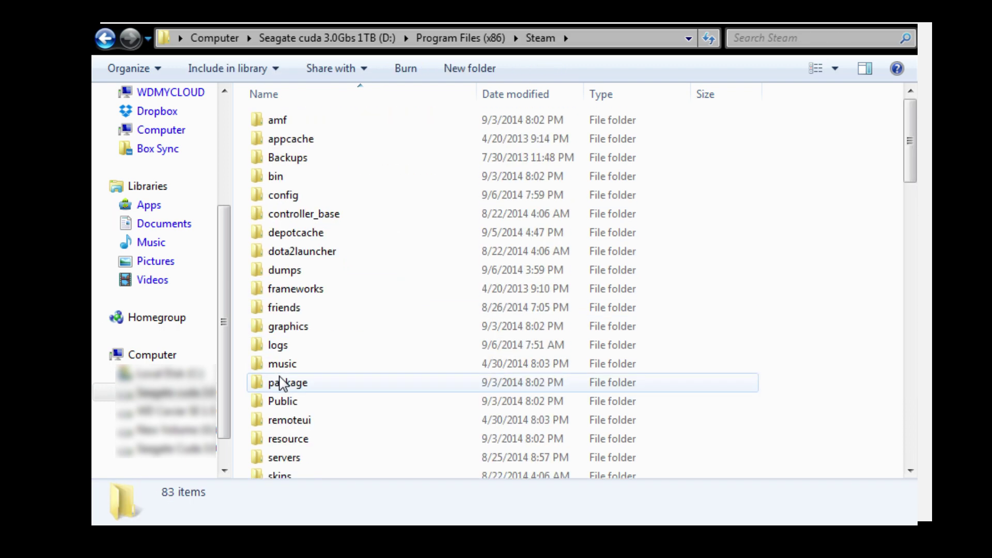
pyautogui.scroll(-2, 291, 381)
pyautogui.scroll(-1, 291, 385)
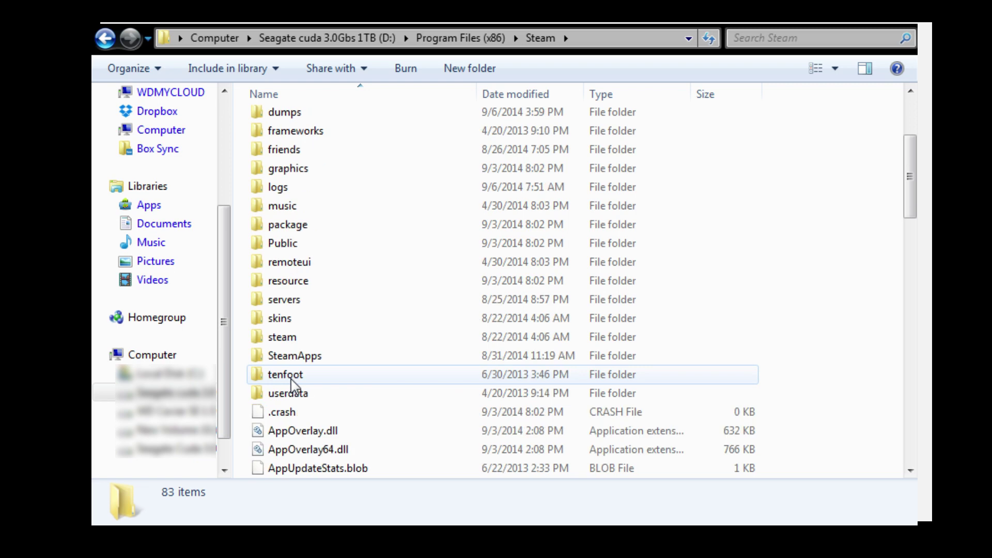
pyautogui.doubleClick(341, 362)
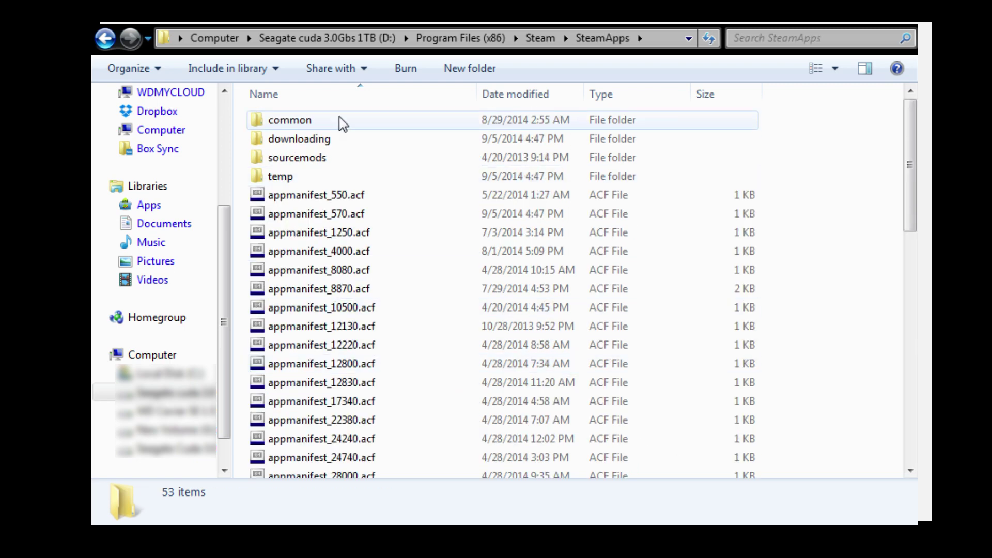
pyautogui.doubleClick(378, 124)
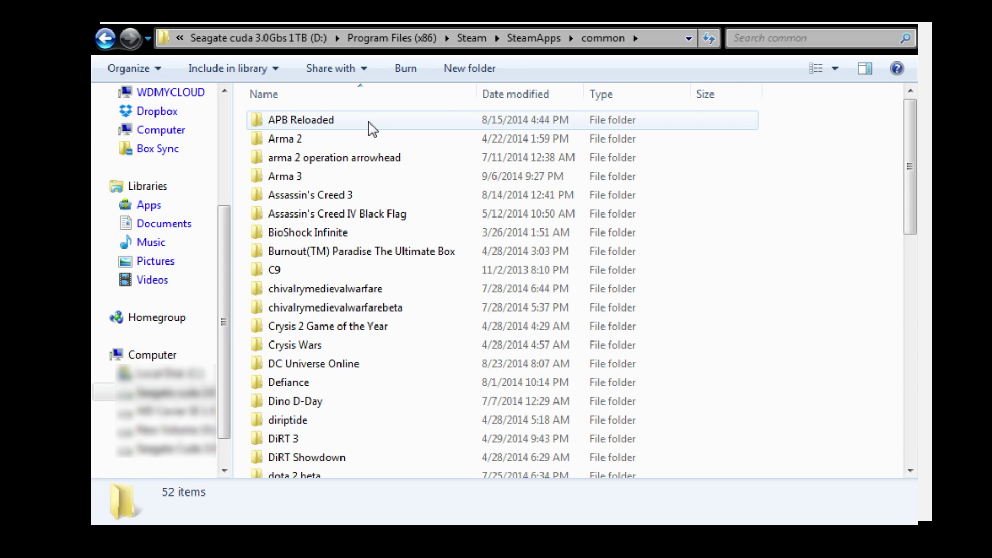
pyautogui.doubleClick(338, 181)
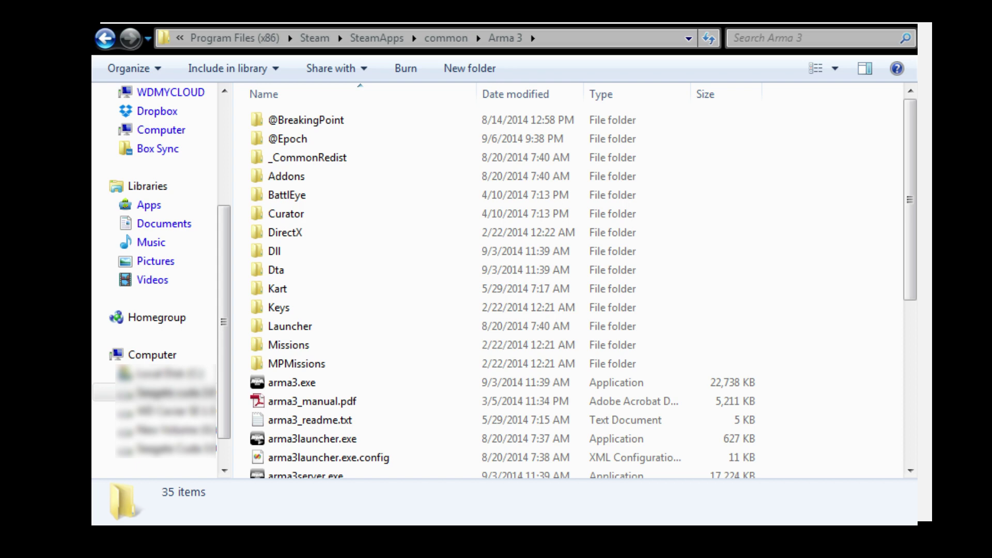
pyautogui.click(288, 139)
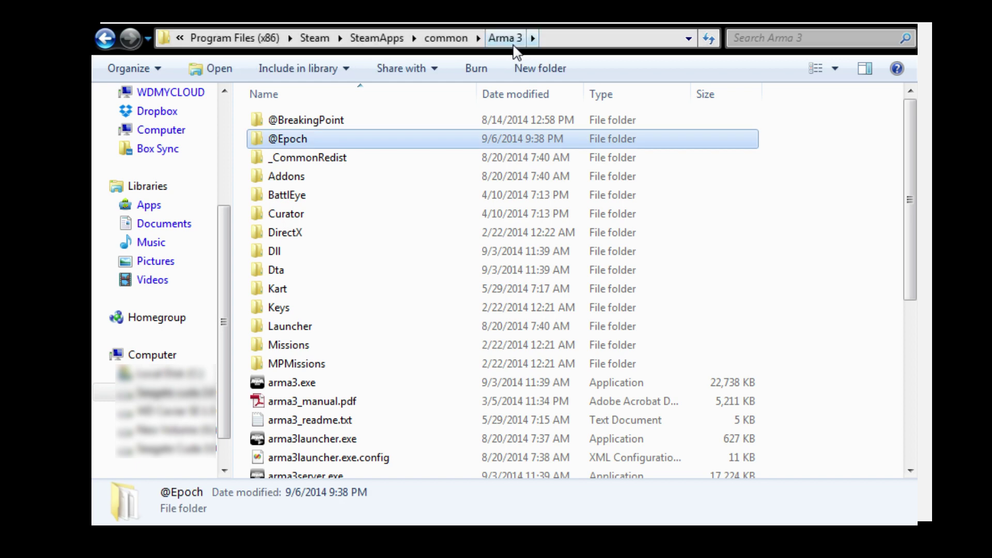
pyautogui.click(237, 166)
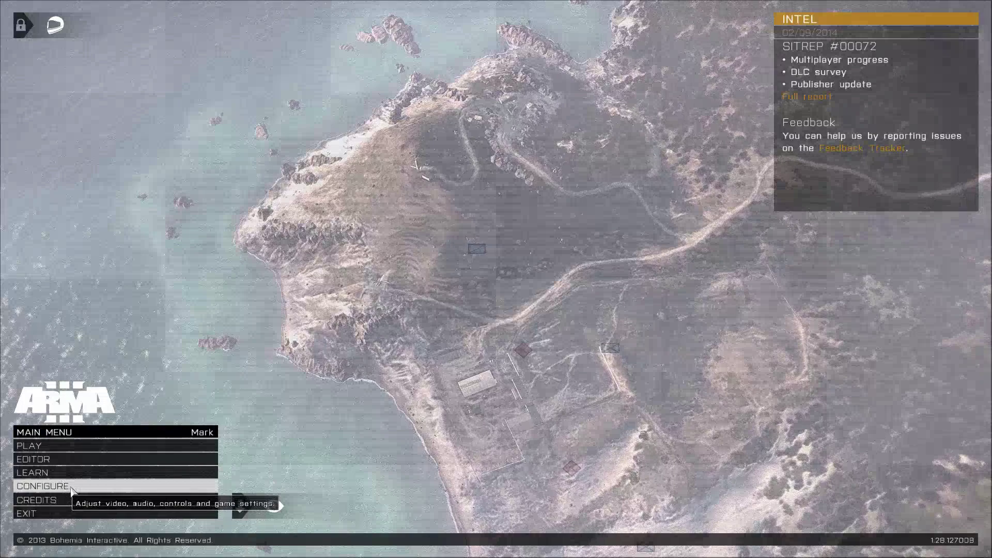
# Step: Enable Epoch Mod in Configure > Expansions, confirm with OK, and restart Arma 3
pyautogui.click(70, 488)
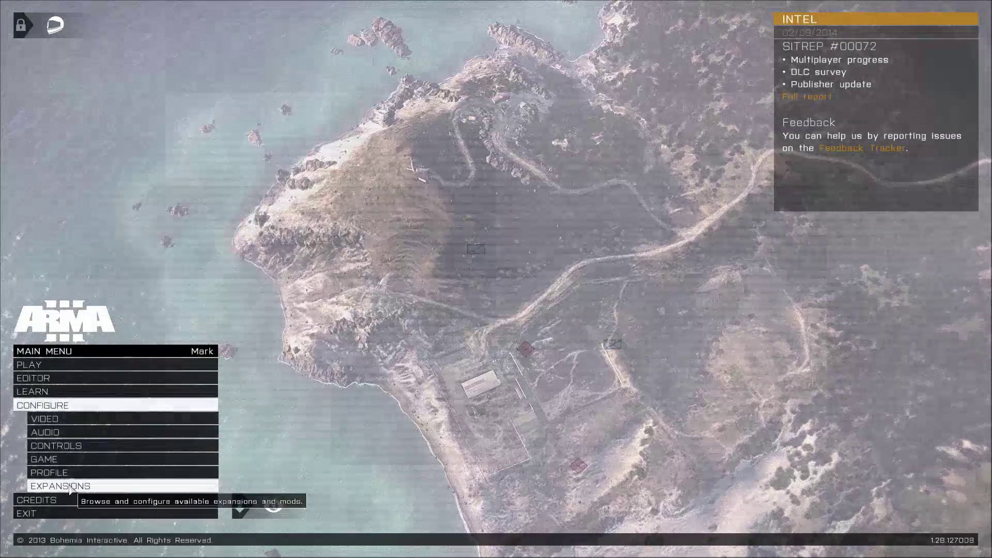
pyautogui.click(79, 487)
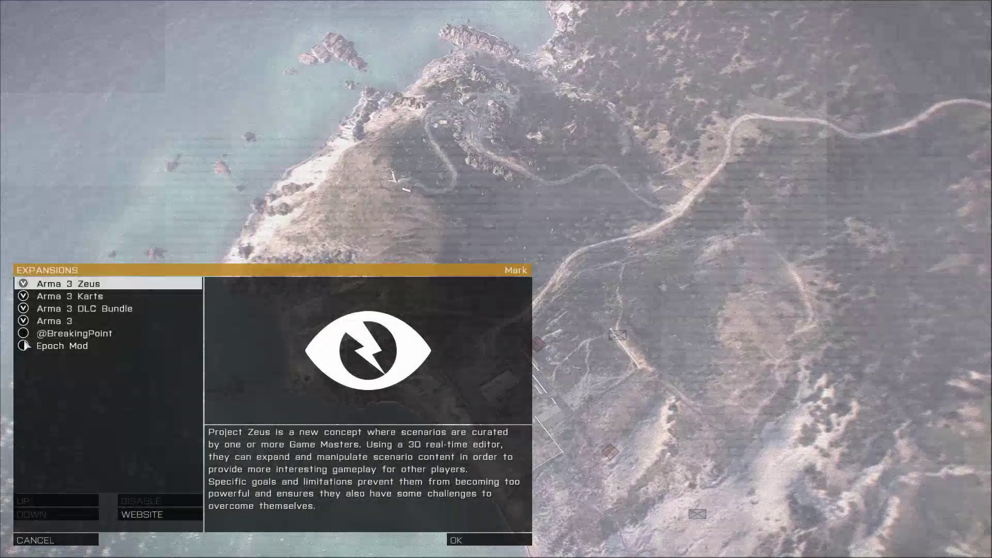
pyautogui.click(27, 347)
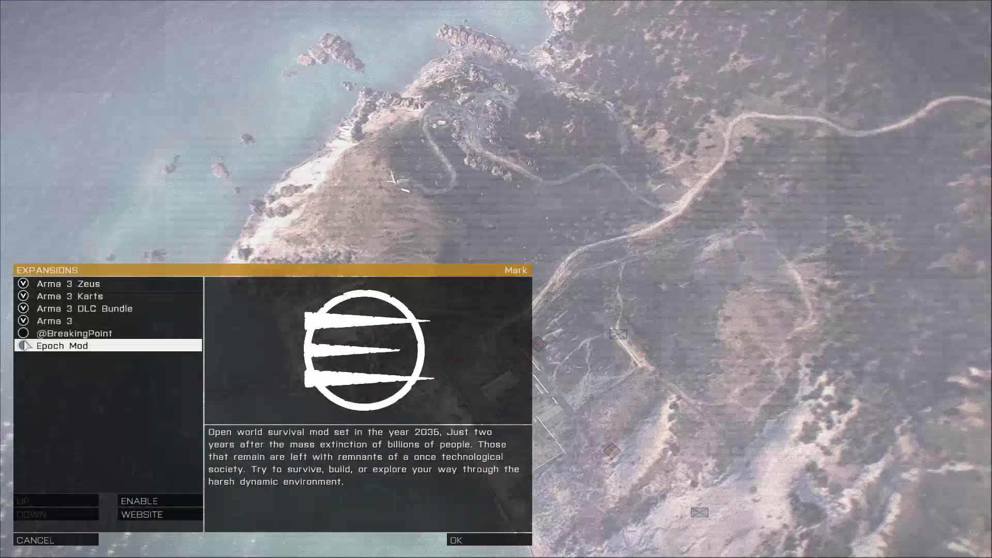
pyautogui.click(162, 502)
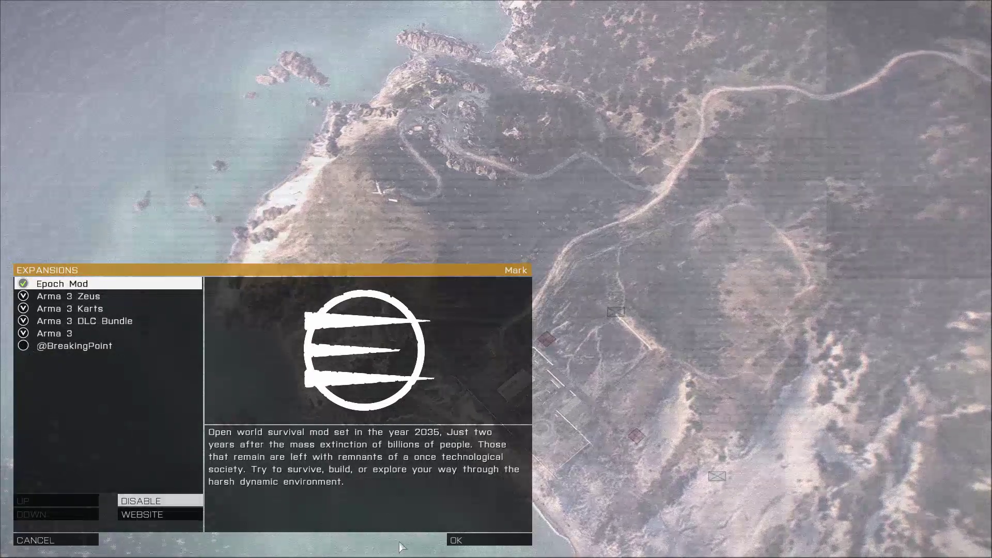
pyautogui.click(467, 540)
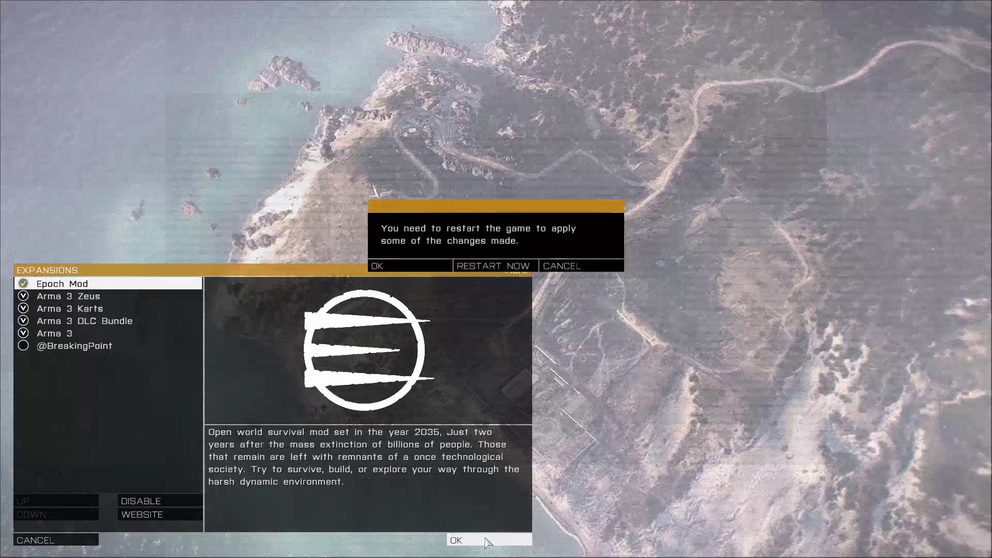
pyautogui.click(499, 266)
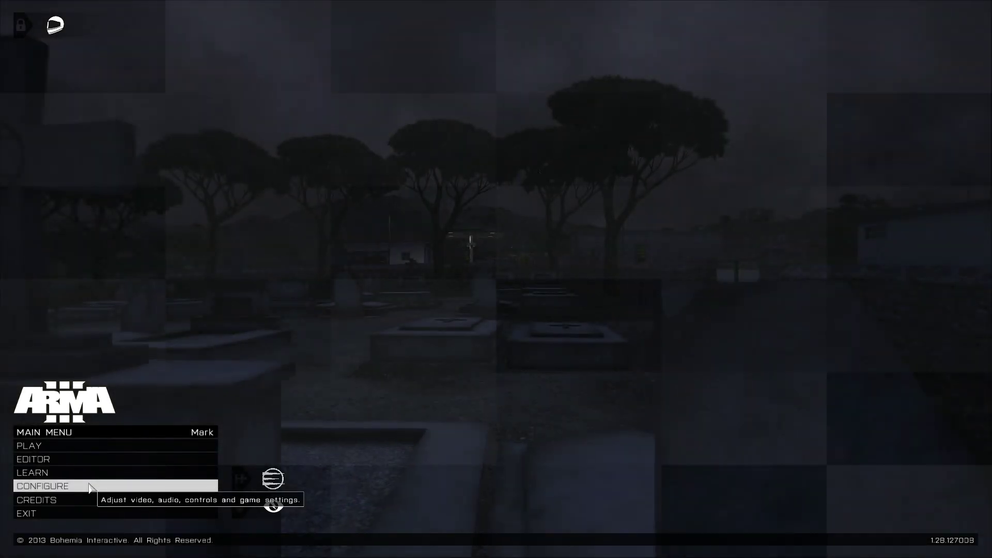
# Step: Confirm Epoch Mod is still checked in Configure > Expansions, then cancel out
pyautogui.click(89, 485)
pyautogui.click(90, 487)
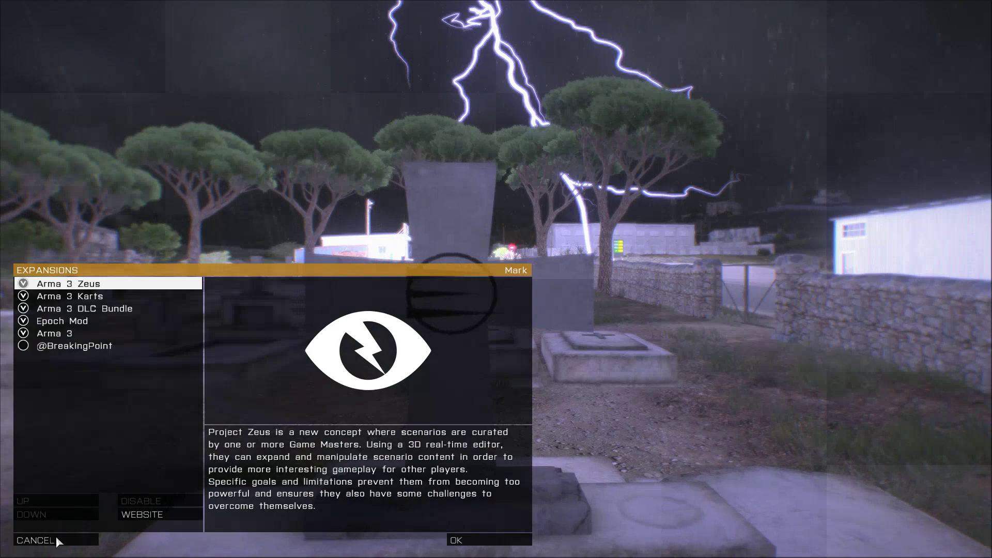
pyautogui.click(56, 538)
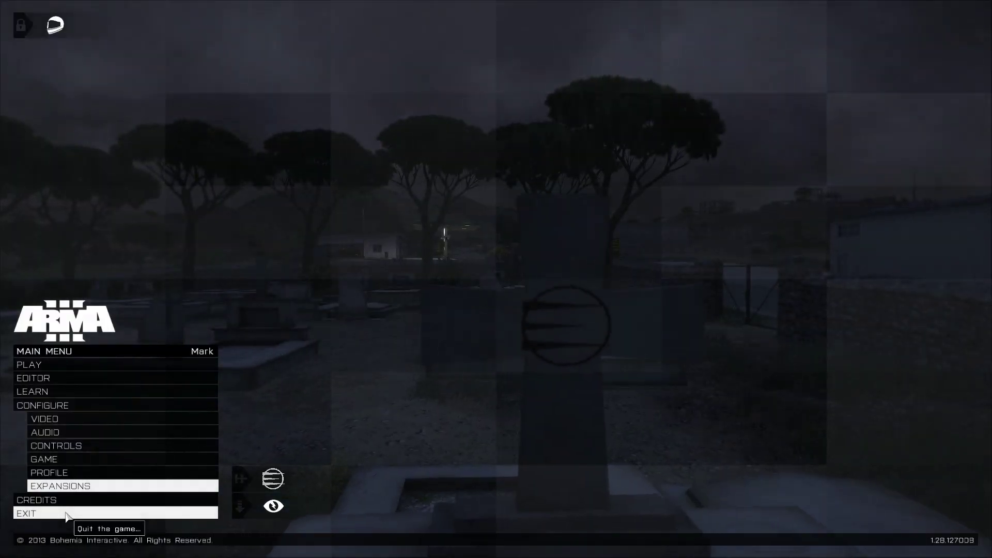